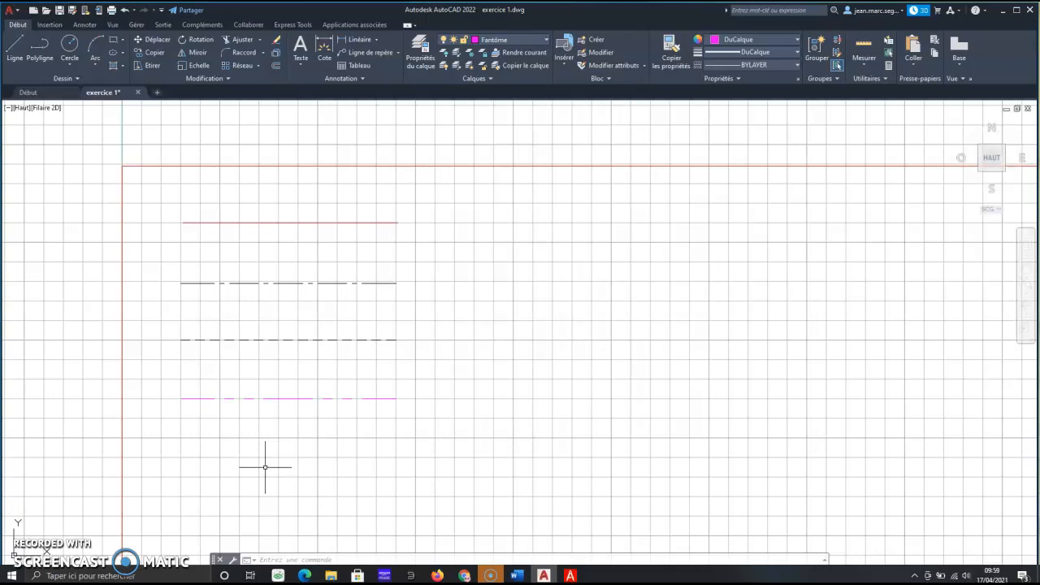
- Make AMENAG the current layer
left_click(282, 470)
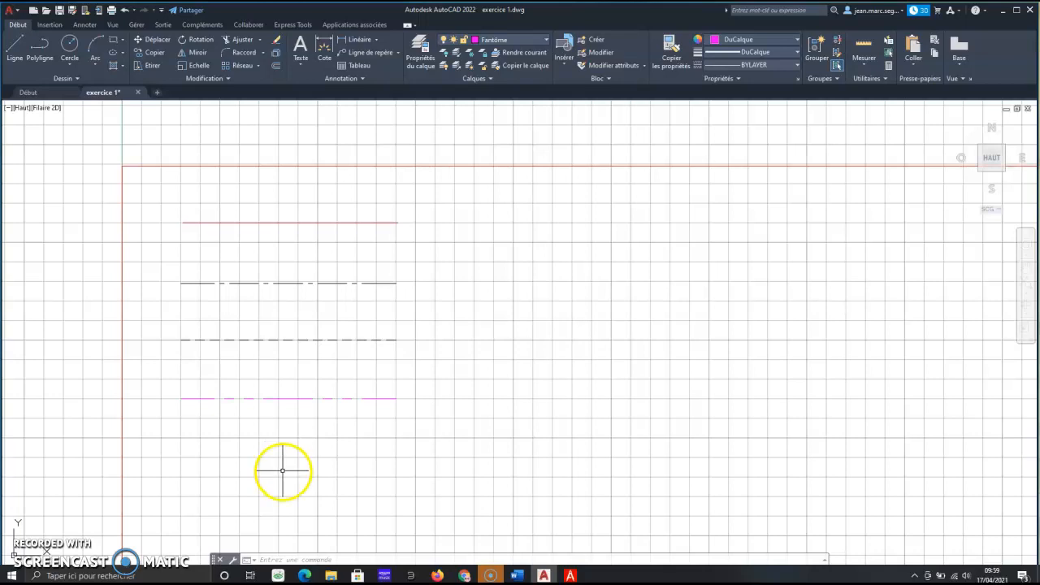
mouse_move(282, 470)
middle_mouse_down()
mouse_move(278, 401)
mouse_move(251, 320)
middle_mouse_up()
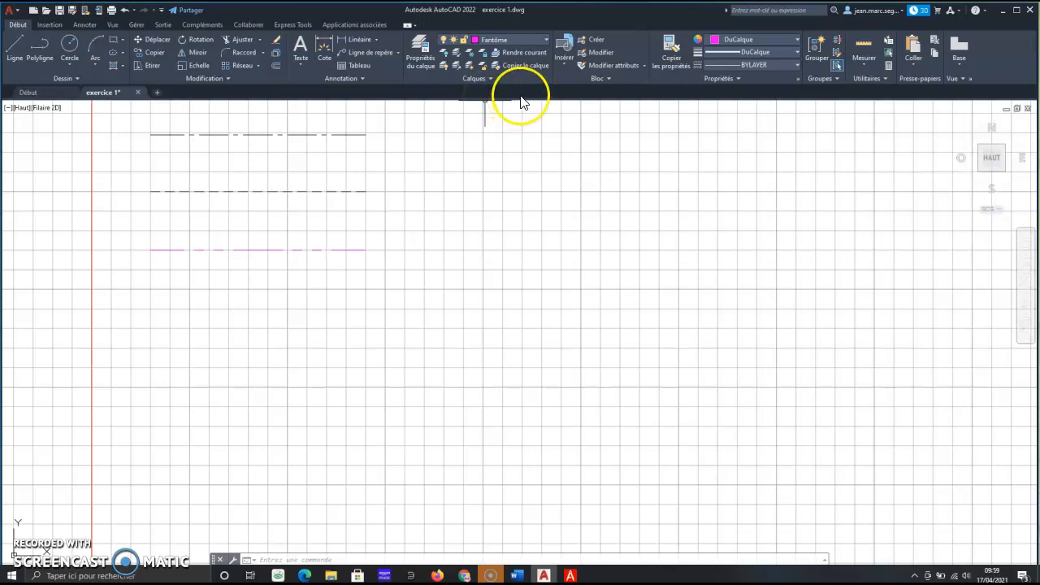
left_click(545, 41)
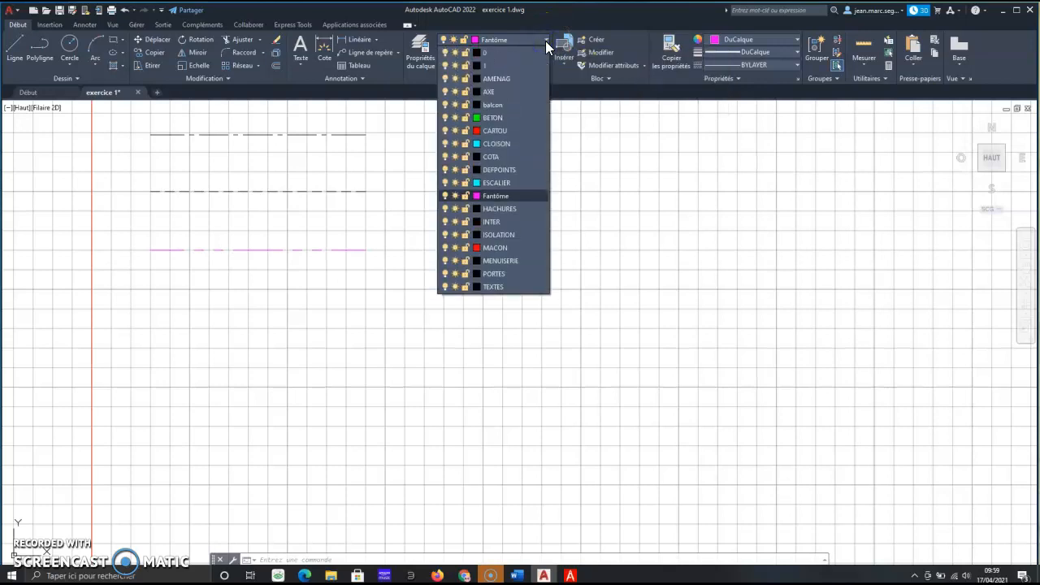
left_click(486, 81)
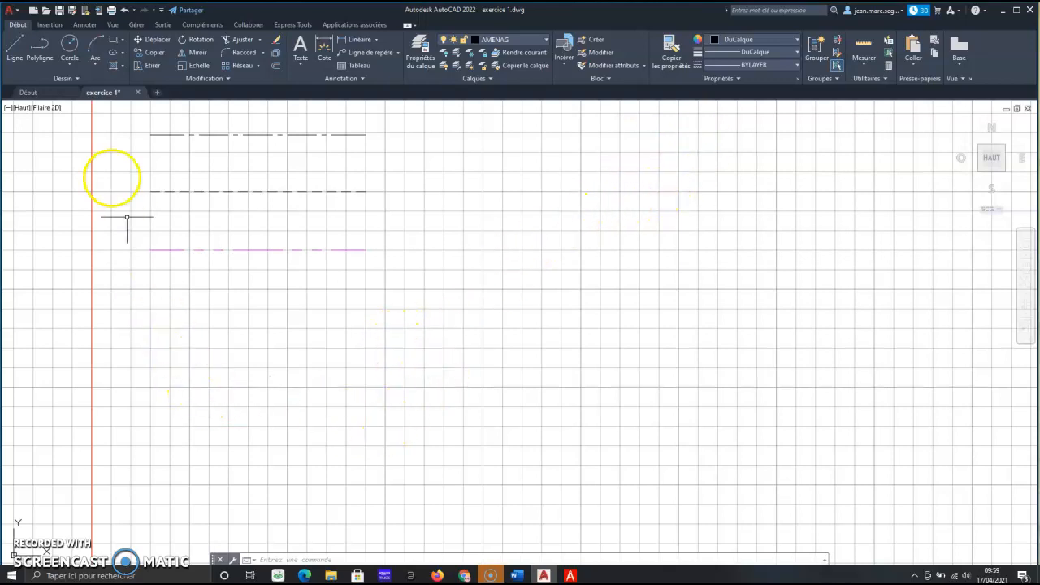
- Draw a horizontal line 2 units long below the magenta phantom line, aligned with its left end
left_click(11, 49)
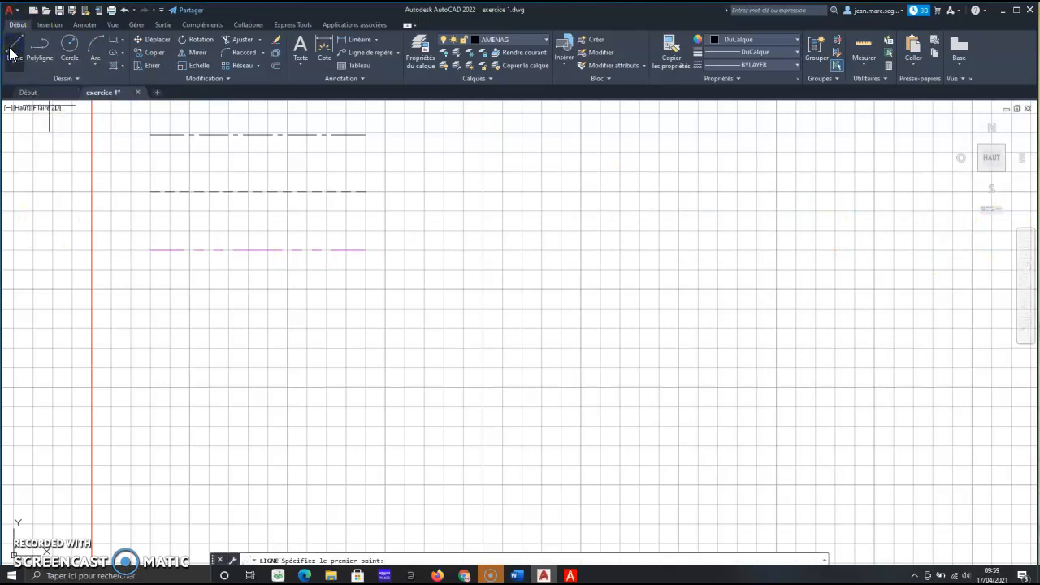
left_click(151, 309)
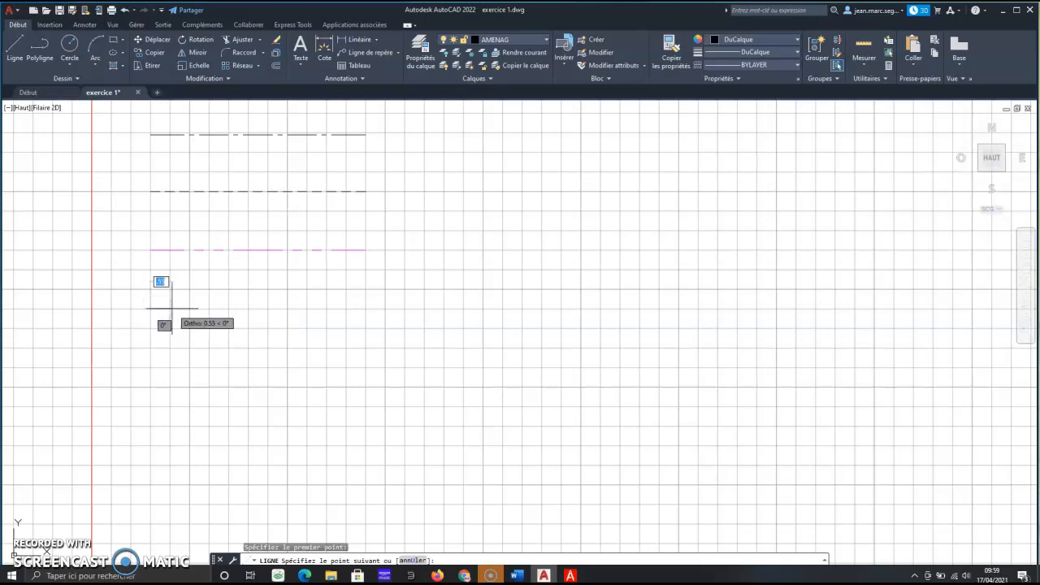
type("2")
key("Return")
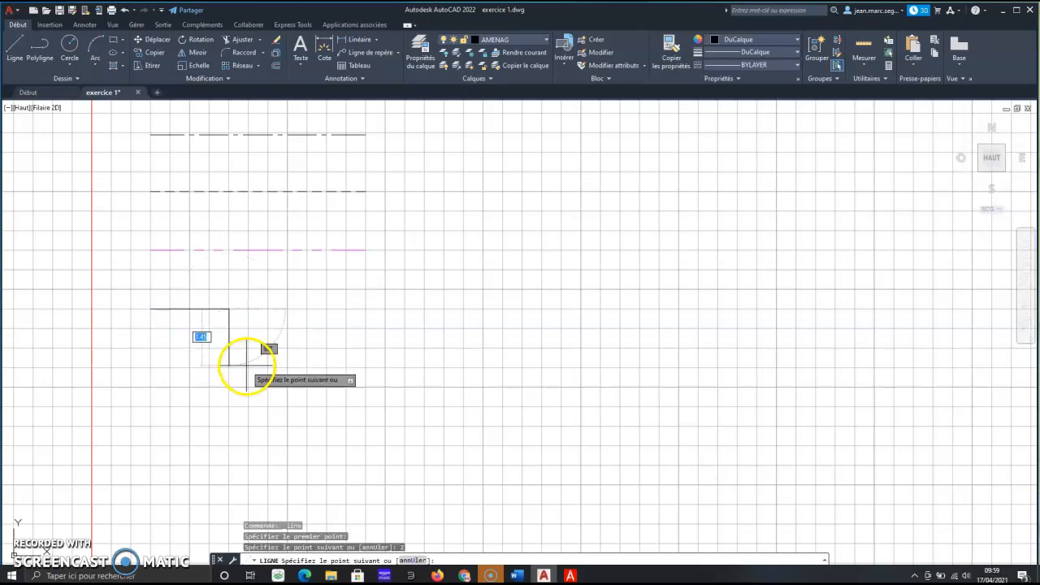
key("Return")
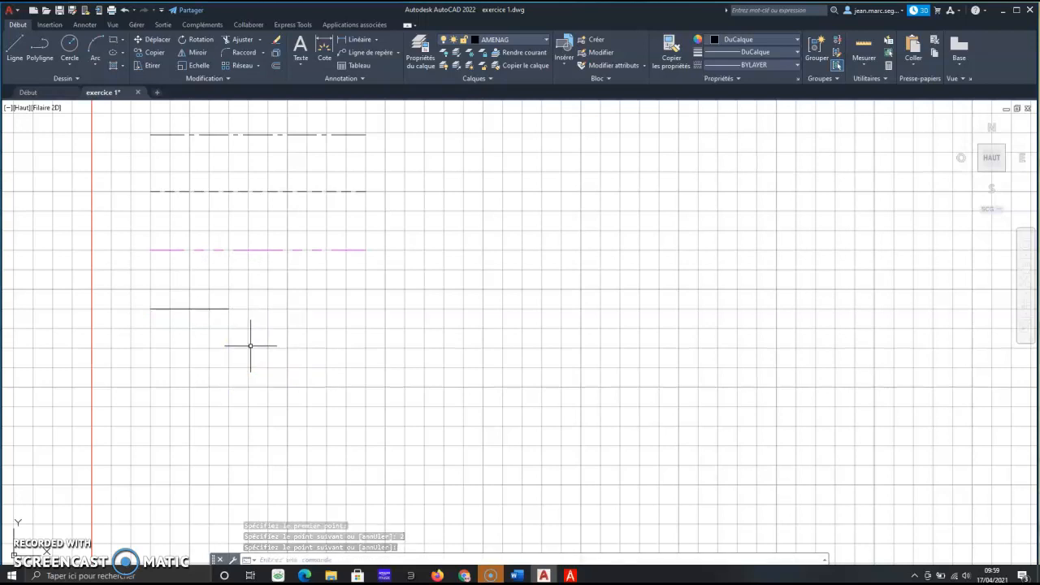
- Try selecting the short line directly and with an enclosing window, clearing the selection each time
left_click(188, 308)
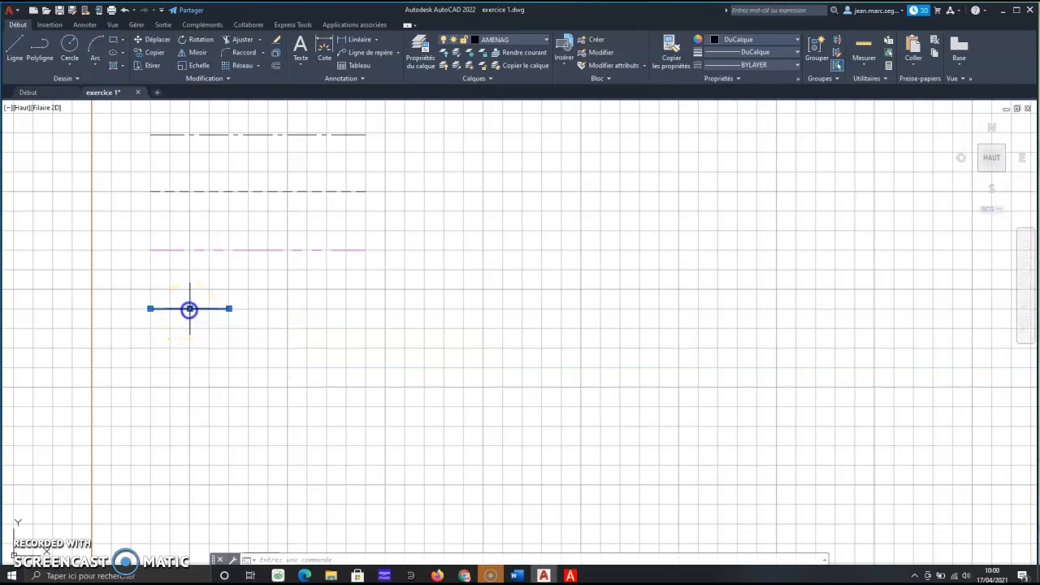
key("Escape")
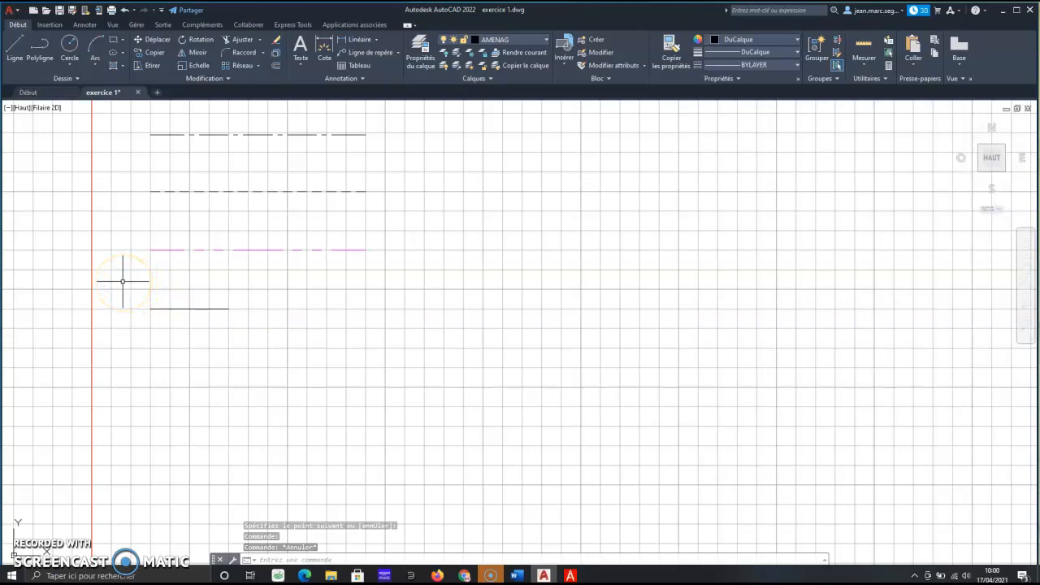
left_click(122, 281)
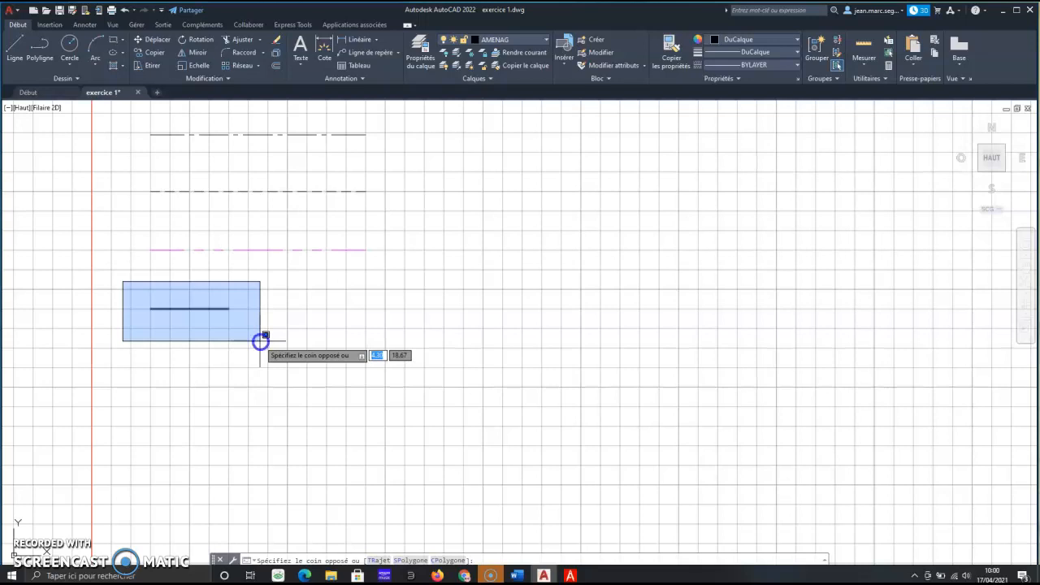
left_click(259, 341)
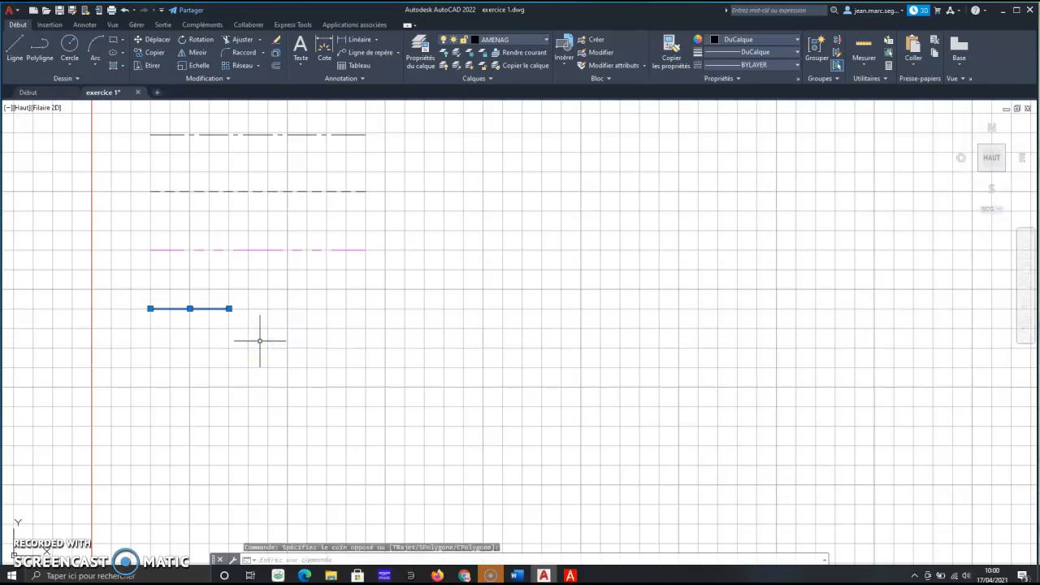
key("Escape")
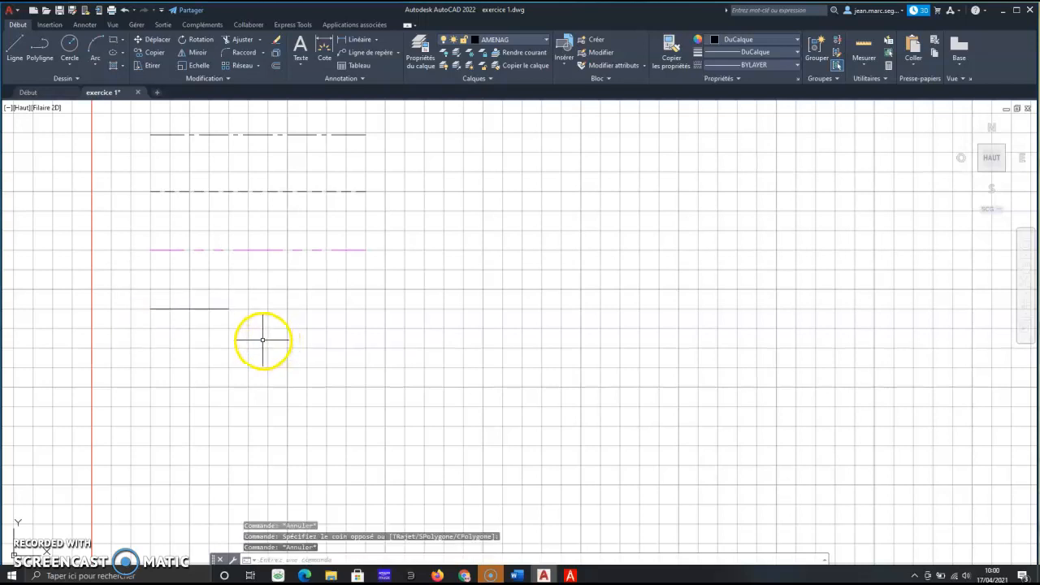
- Select the short line with a crossing window and start a rectangular array from it
left_click(262, 340)
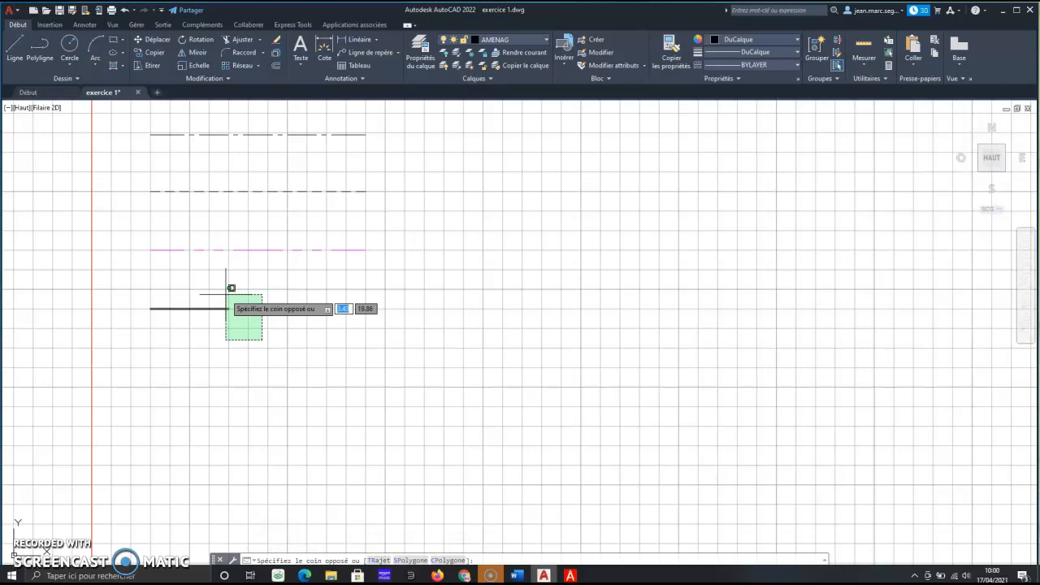
left_click(225, 297)
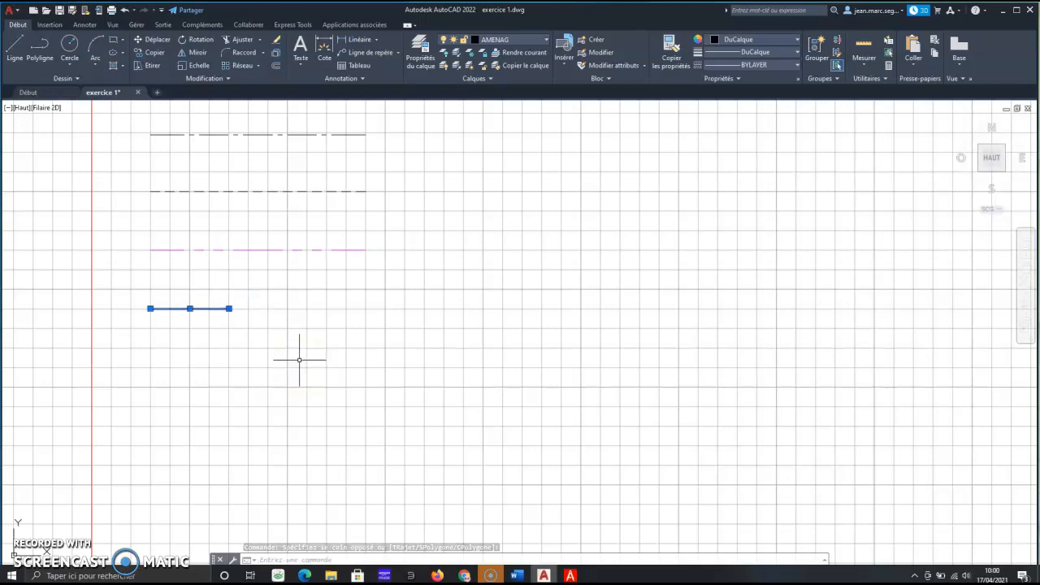
left_click(262, 325)
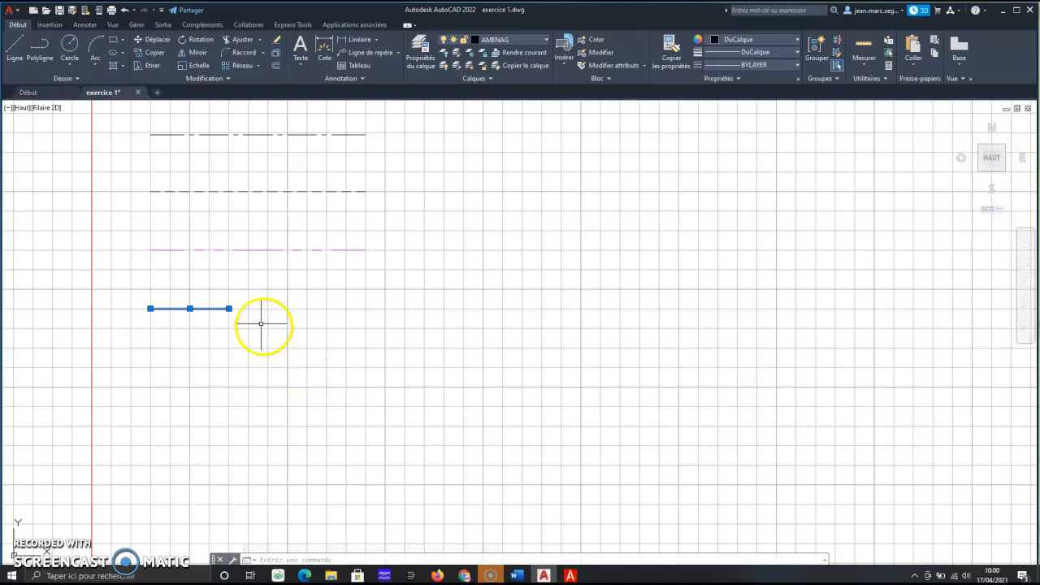
left_click(256, 65)
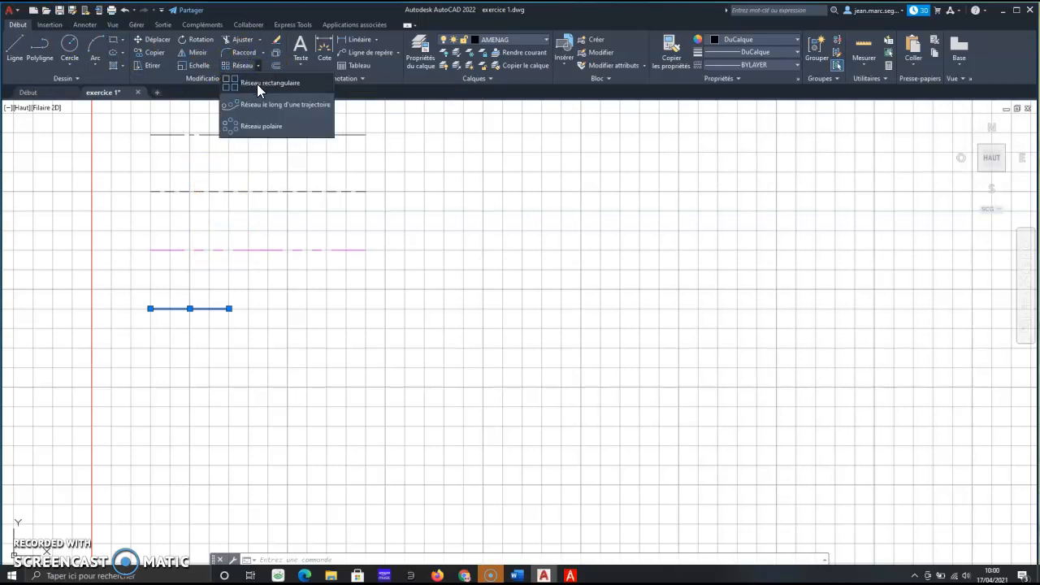
left_click(260, 105)
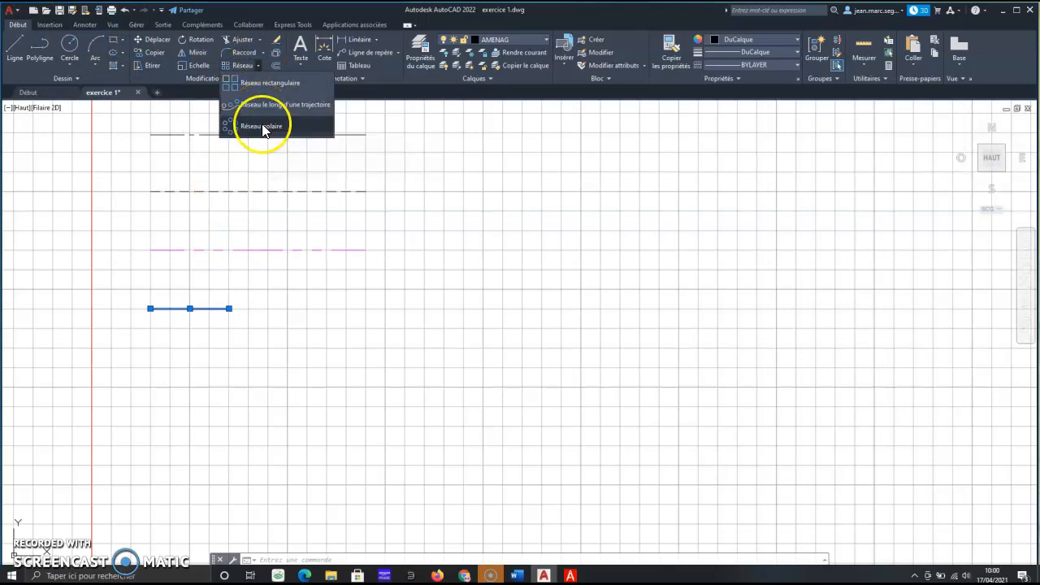
left_click(232, 84)
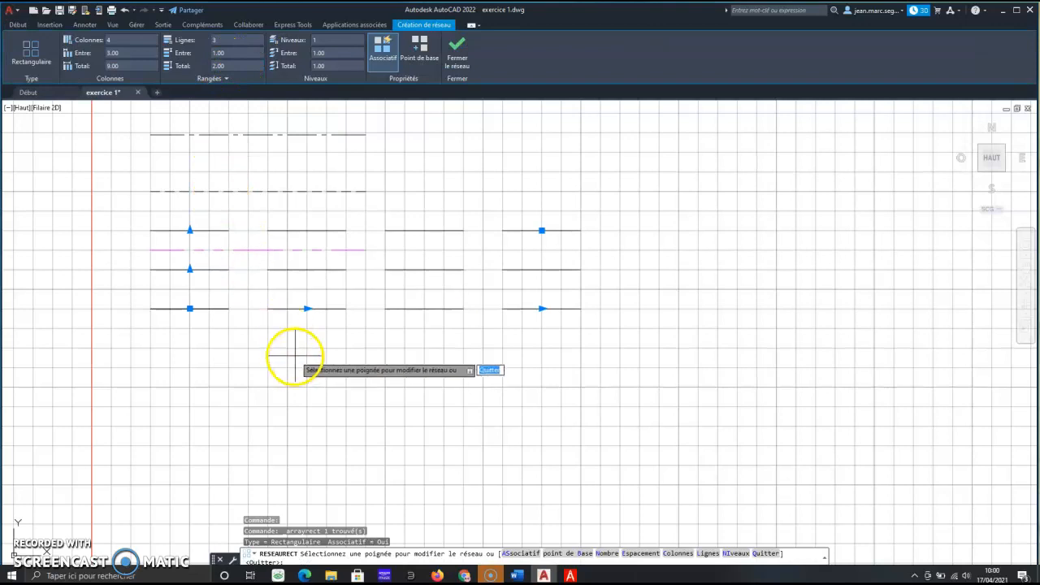
left_click(231, 308)
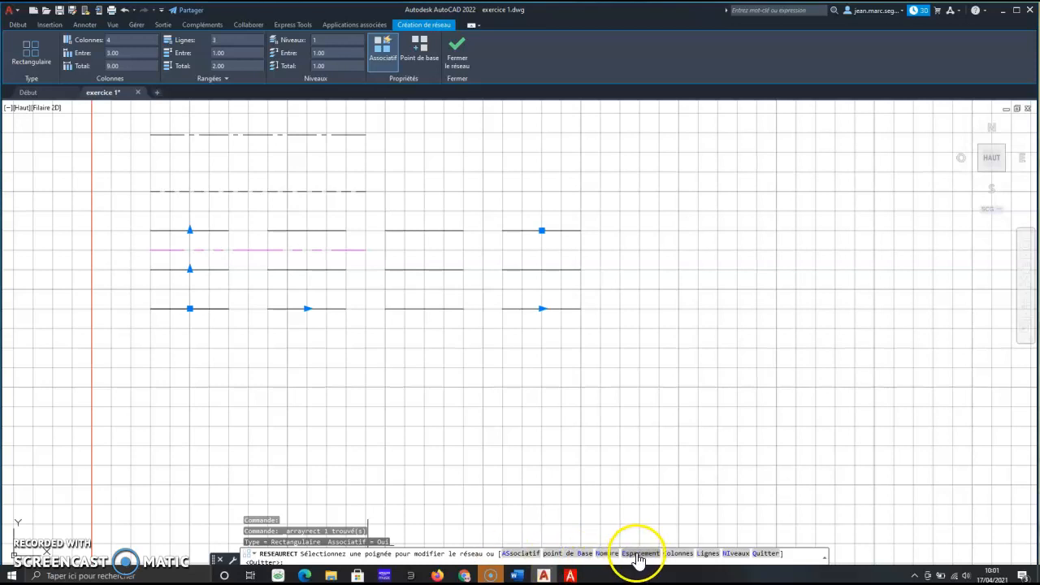
- Set the array to 3 columns with a column spacing of 2.5
left_click(678, 554)
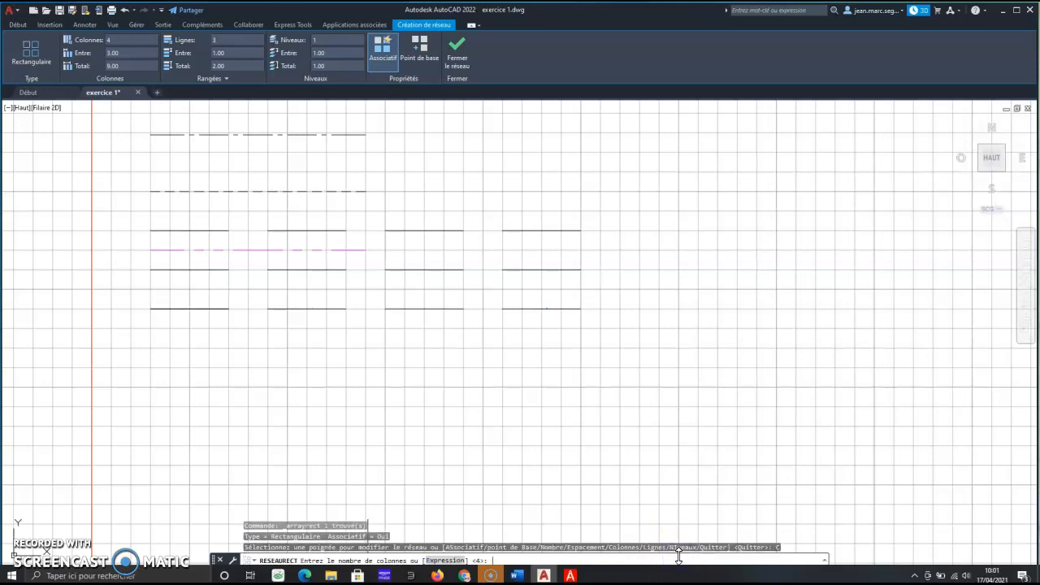
left_click(513, 561)
type("3")
key("Return")
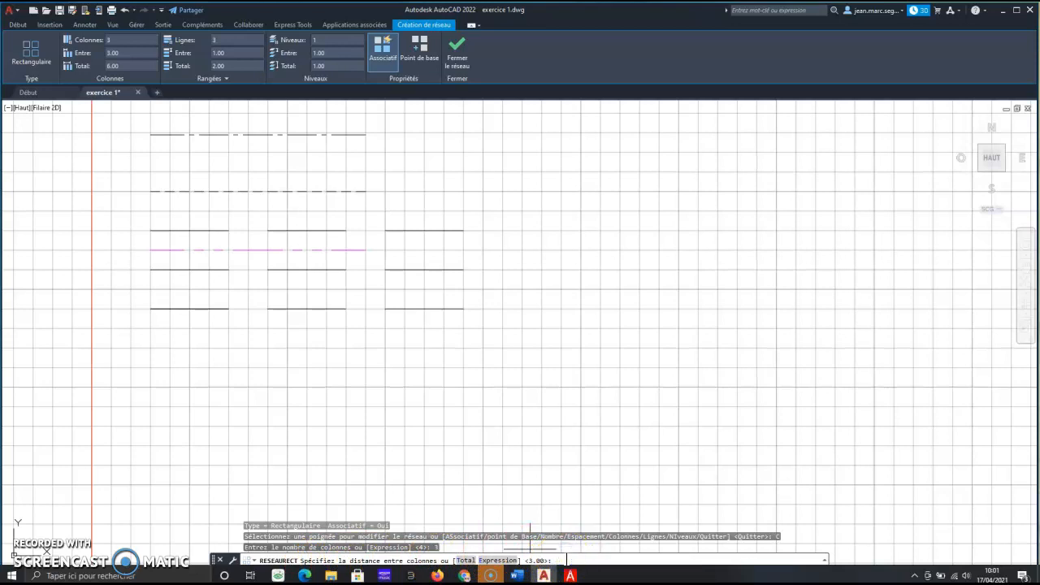
key("Return")
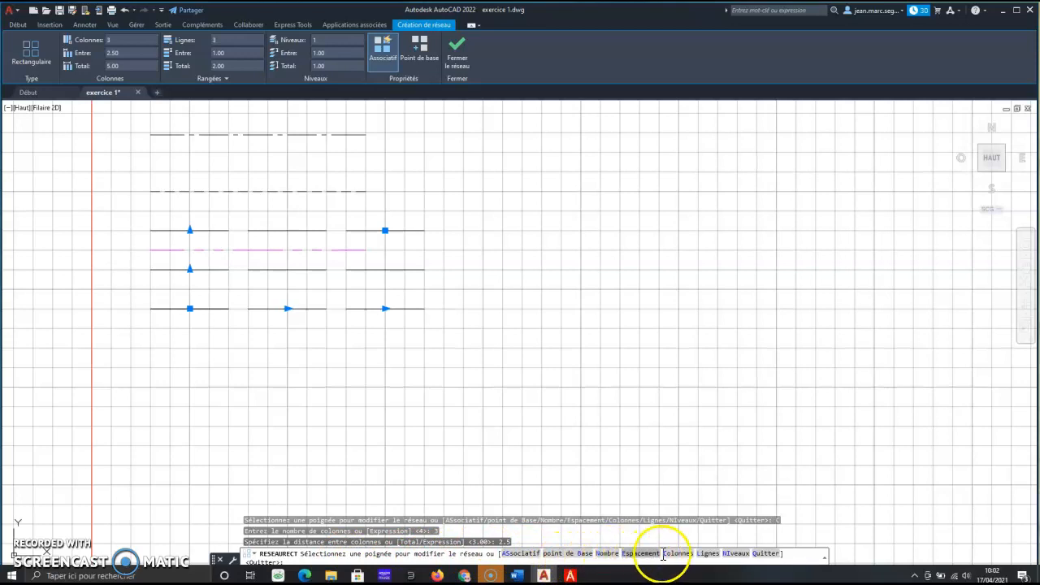
- Set the array to 2 rows with a row spacing of 1 and finish the array
left_click(707, 553)
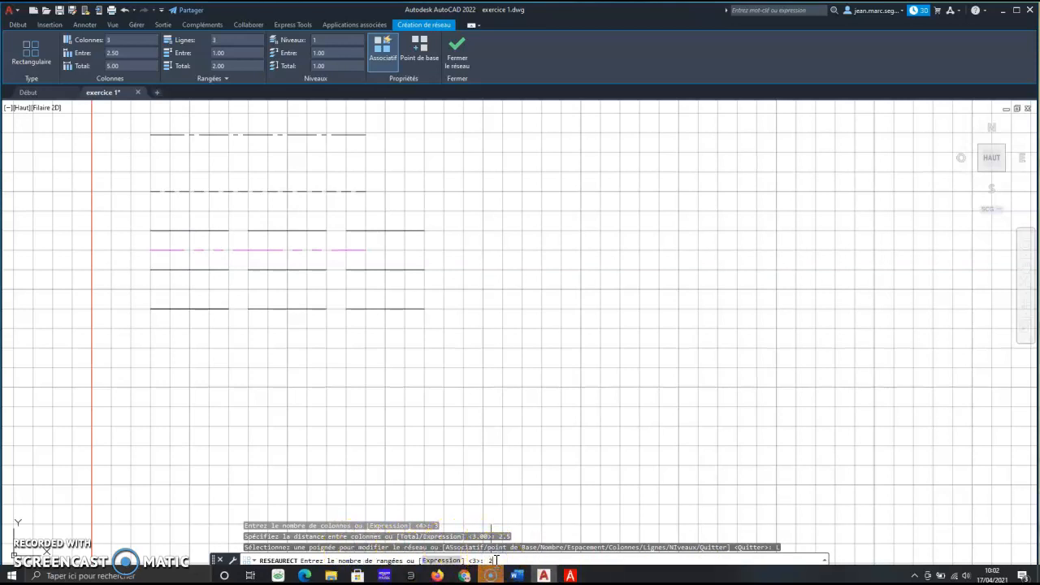
key("Return")
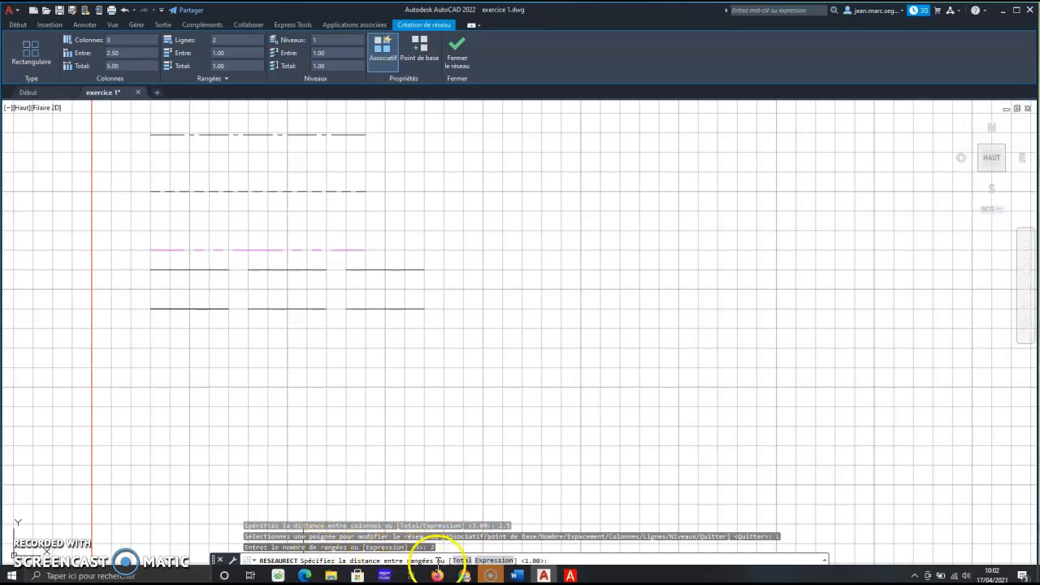
left_click(557, 559)
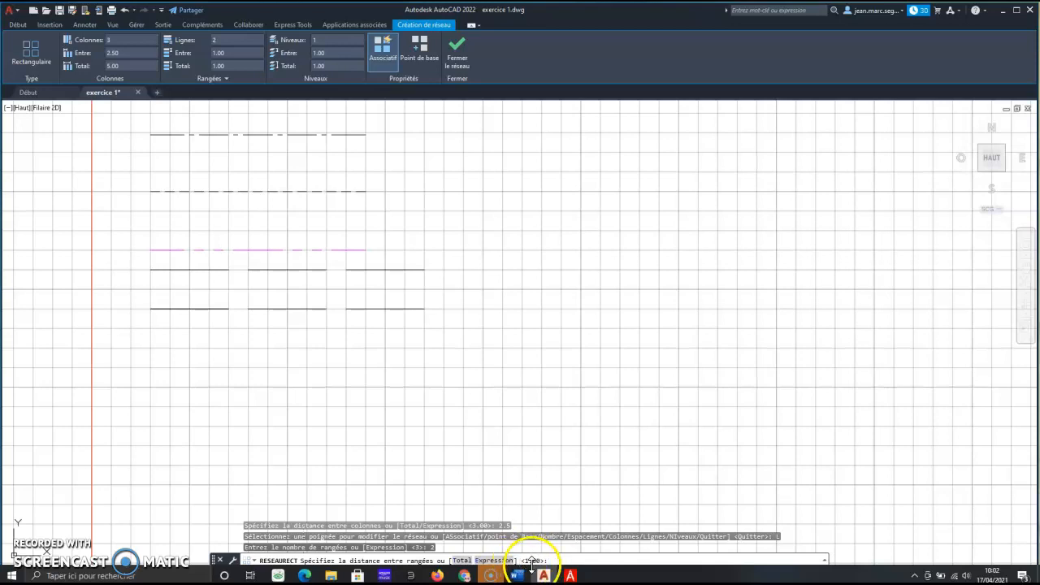
left_click(557, 560)
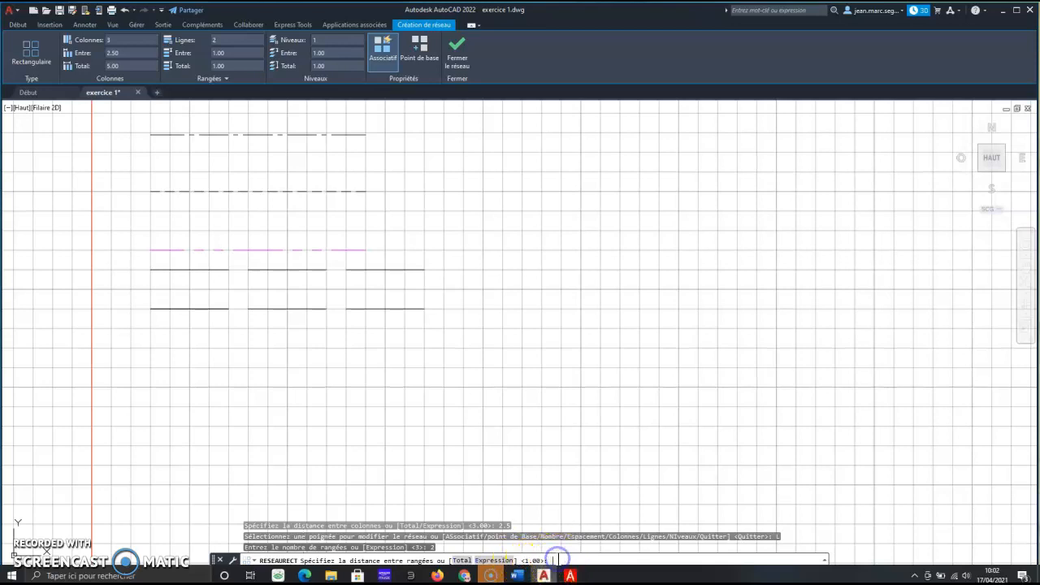
type("1")
key("Return")
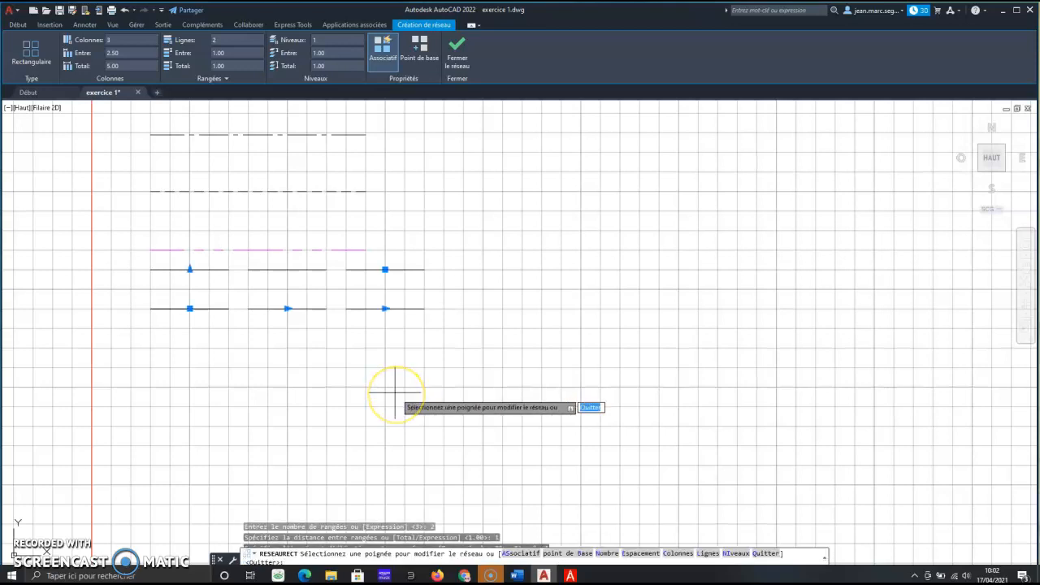
key("Escape")
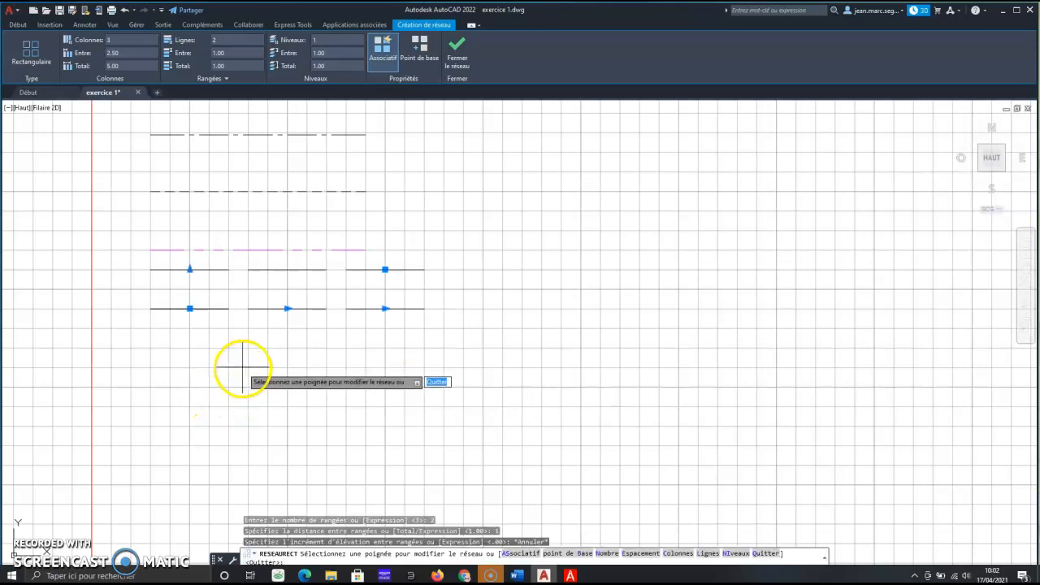
key("Escape")
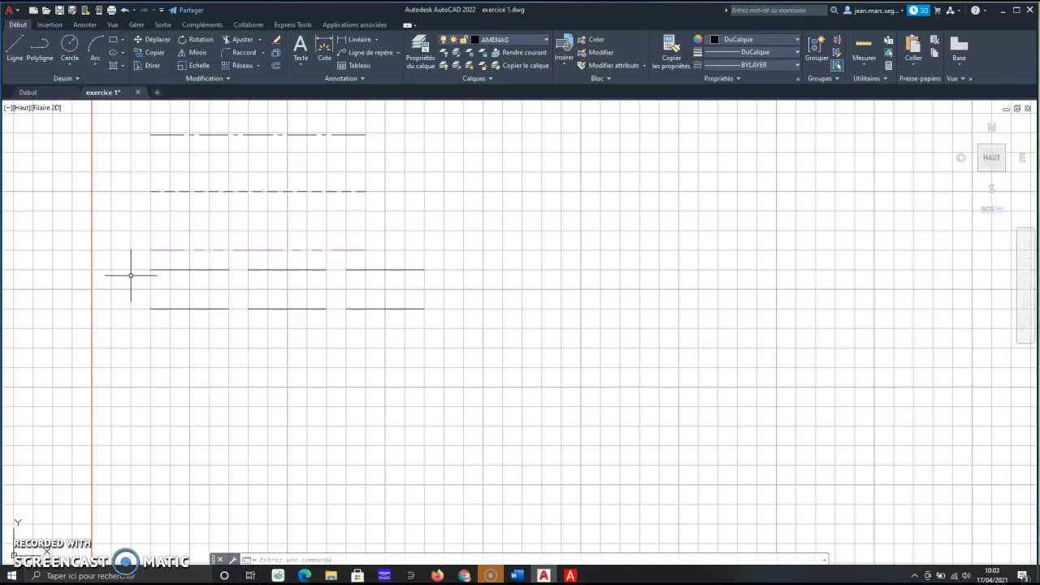
- Set the total row distance of the line array to -1 so the second row is placed below the first
left_click(179, 308)
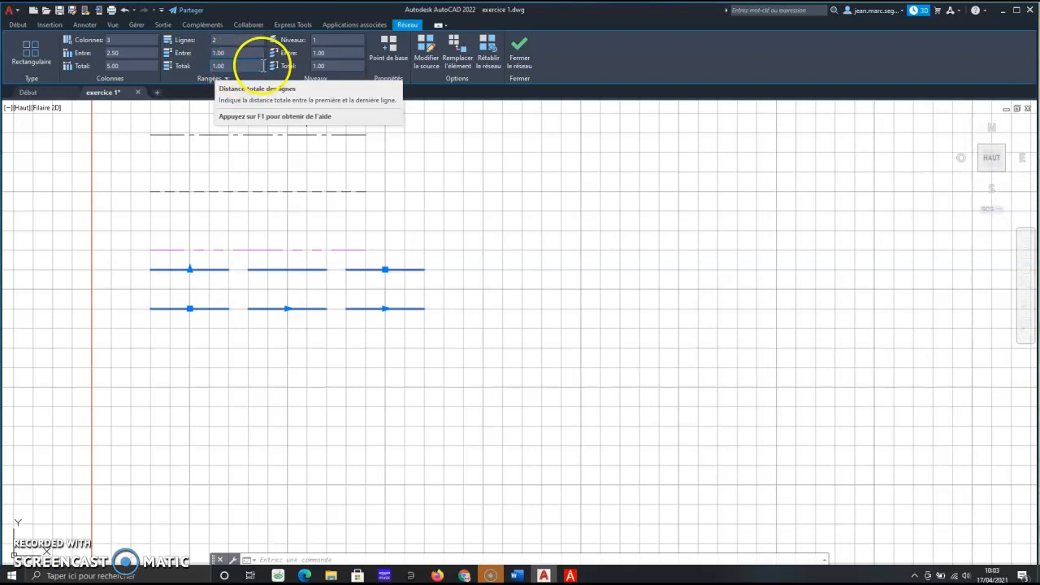
left_click_drag(226, 66, 197, 67)
left_click(217, 65)
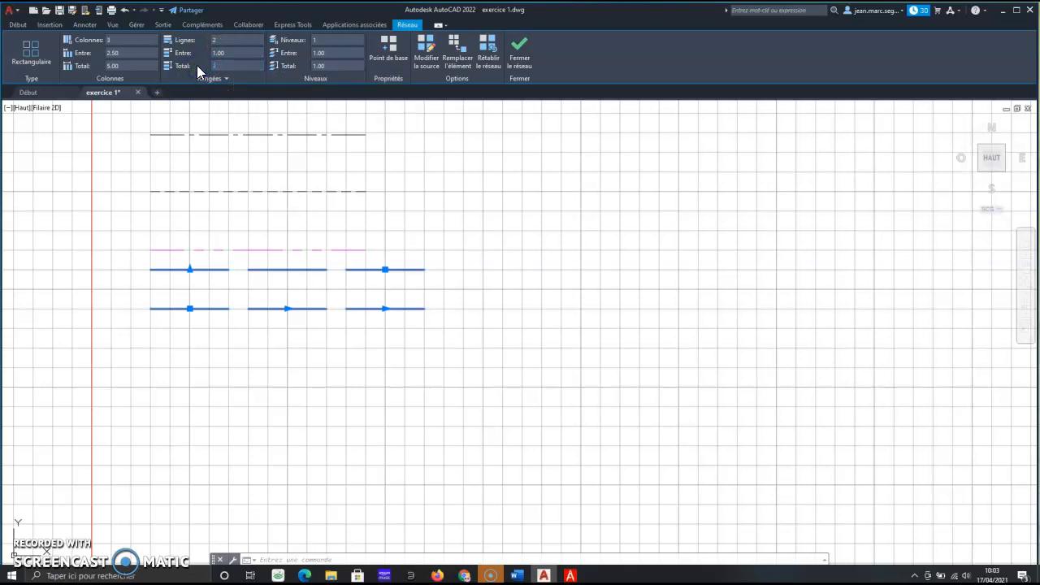
key("Return")
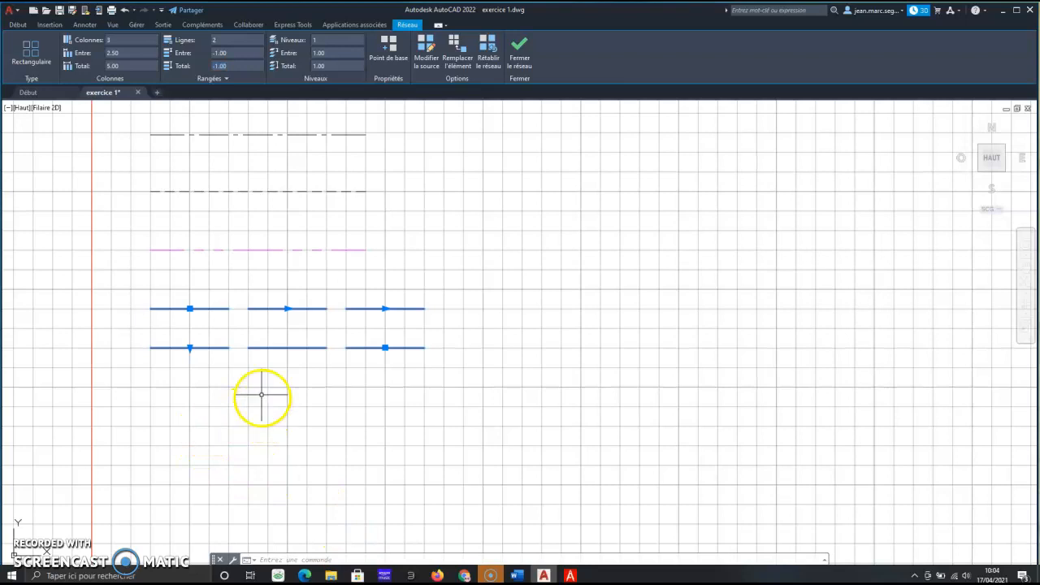
key("Escape")
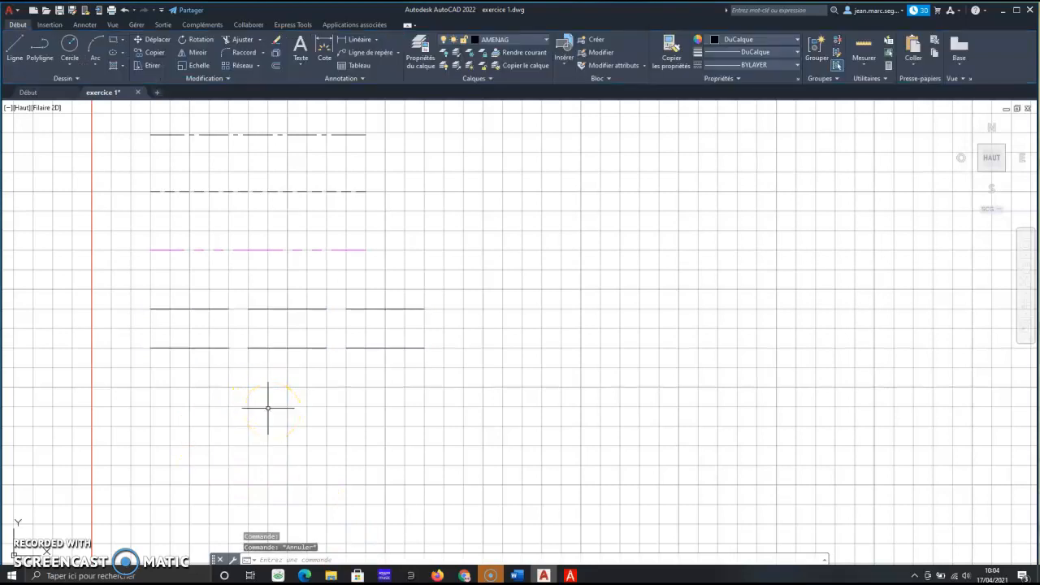